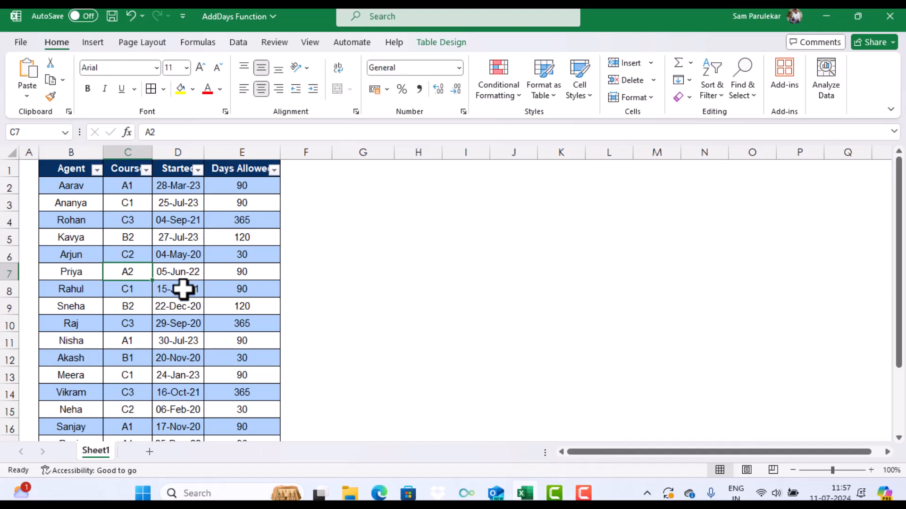
Load the agent table into the Power Query Editor and remove the automatic Changed Type step
right_click(127, 274)
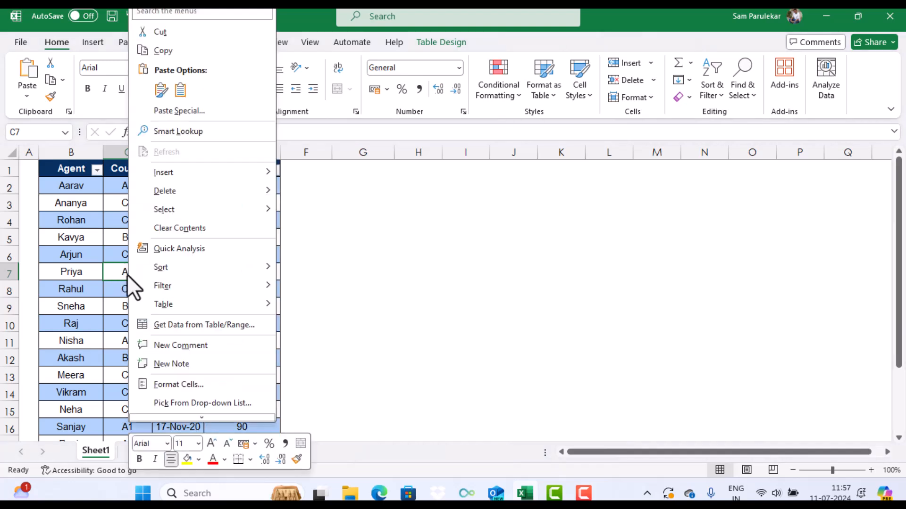
click(181, 324)
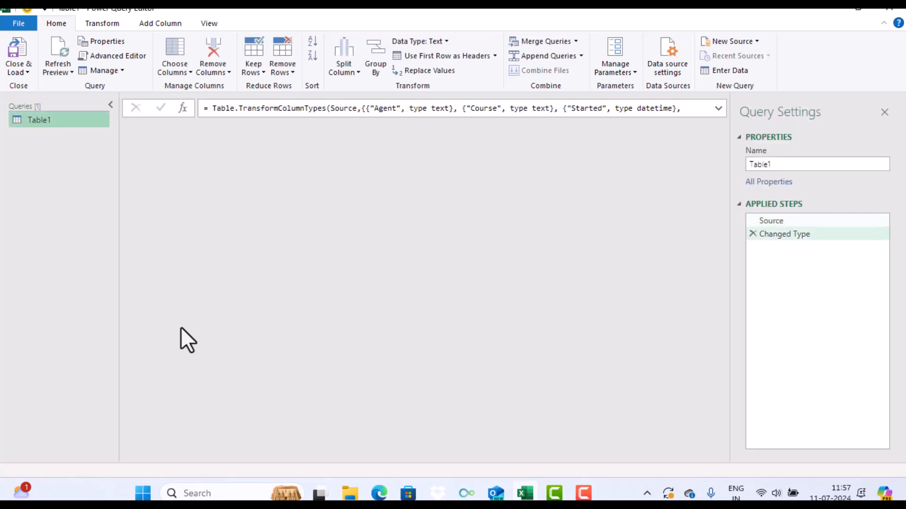
click(752, 235)
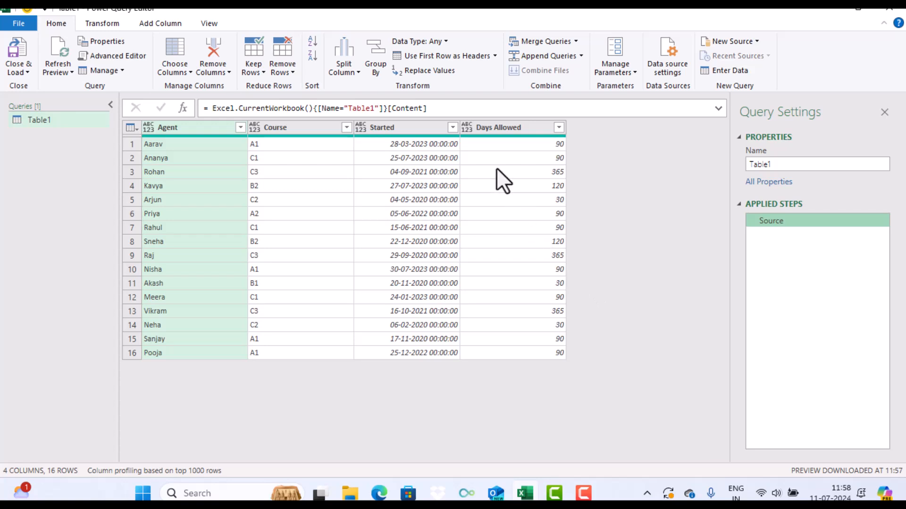
Set the Days Allowed column's data type to Whole Number and the Started column's to Date
click(468, 128)
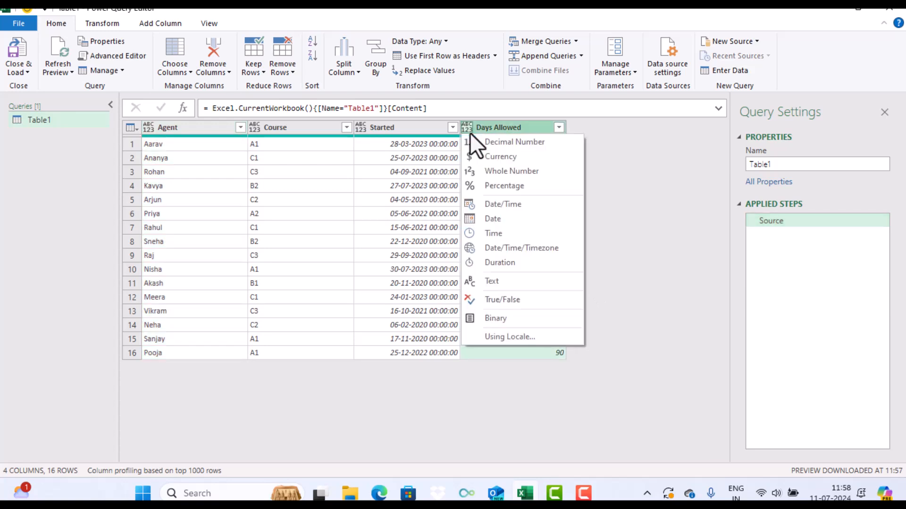
click(492, 170)
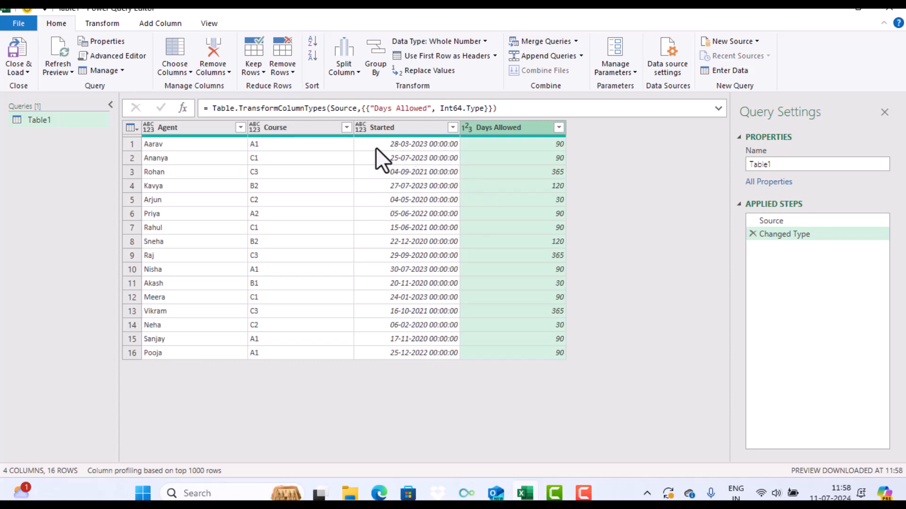
click(363, 131)
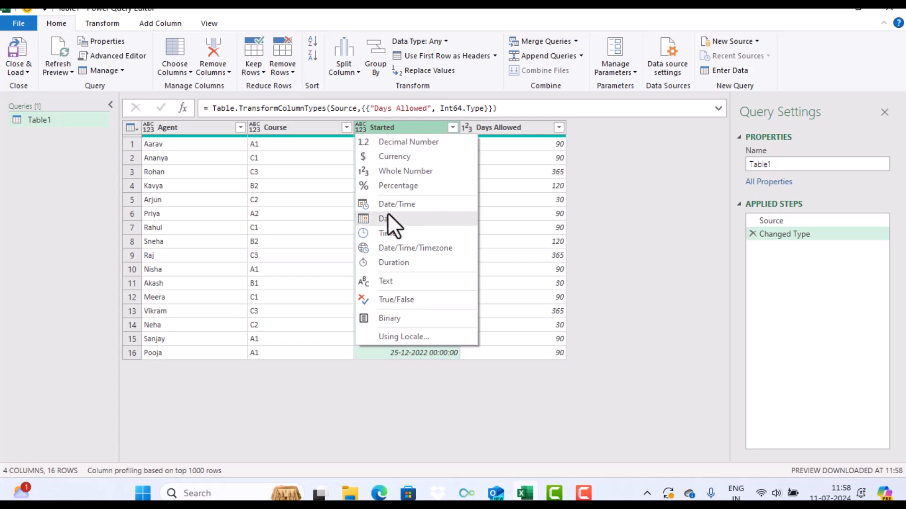
click(388, 219)
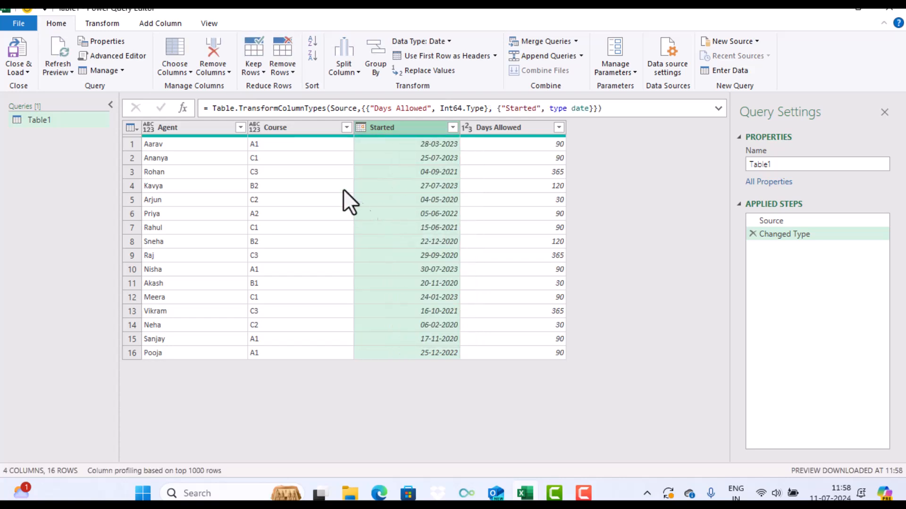
Set the data type of the Course and Agent columns to Text
click(252, 129)
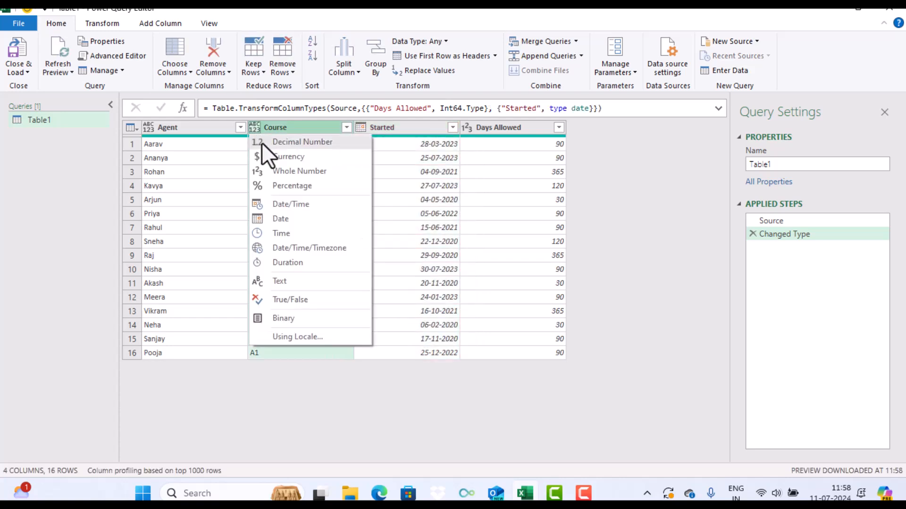
click(280, 284)
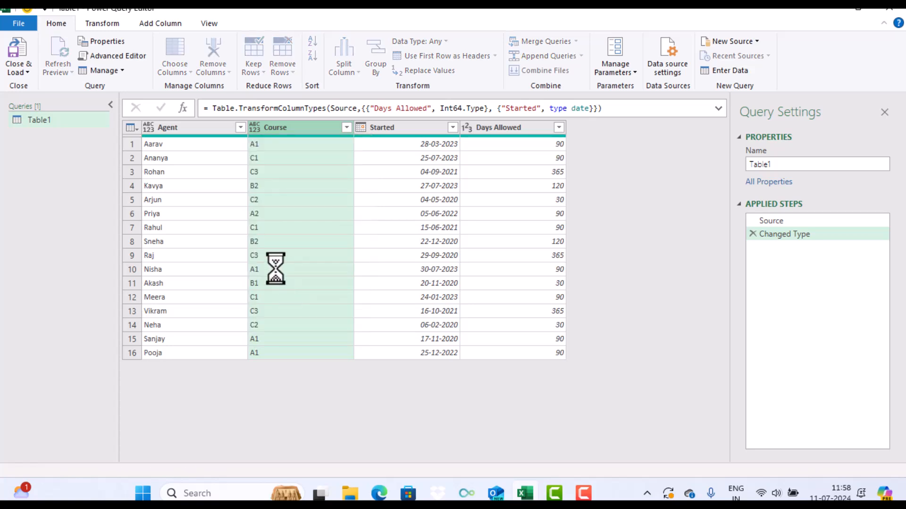
click(147, 128)
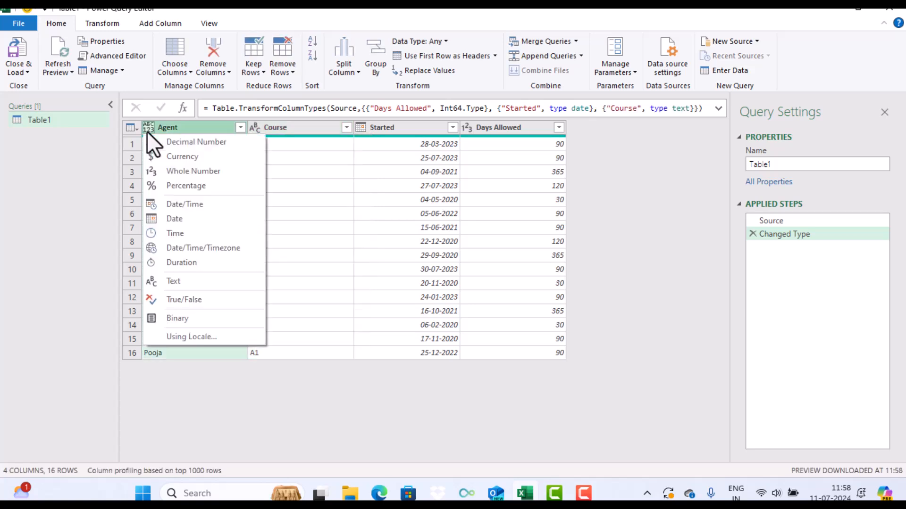
click(185, 281)
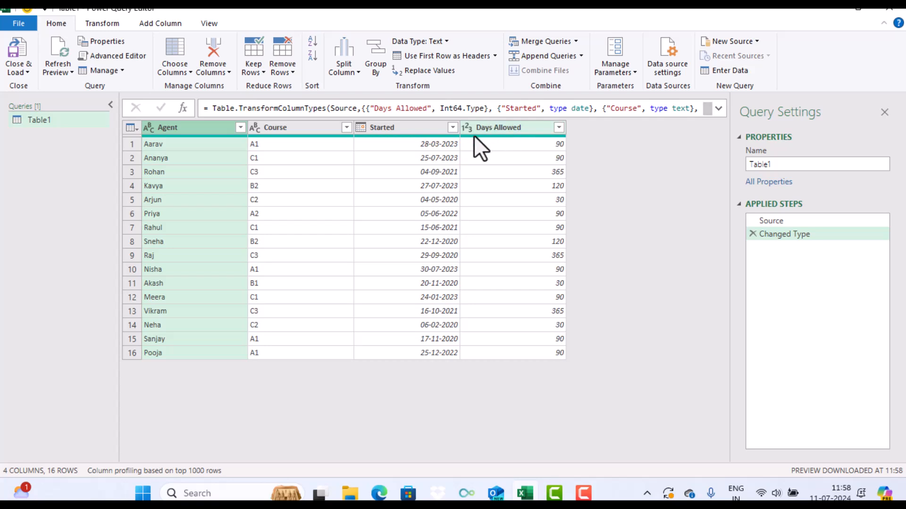
ctrl+click(406, 131)
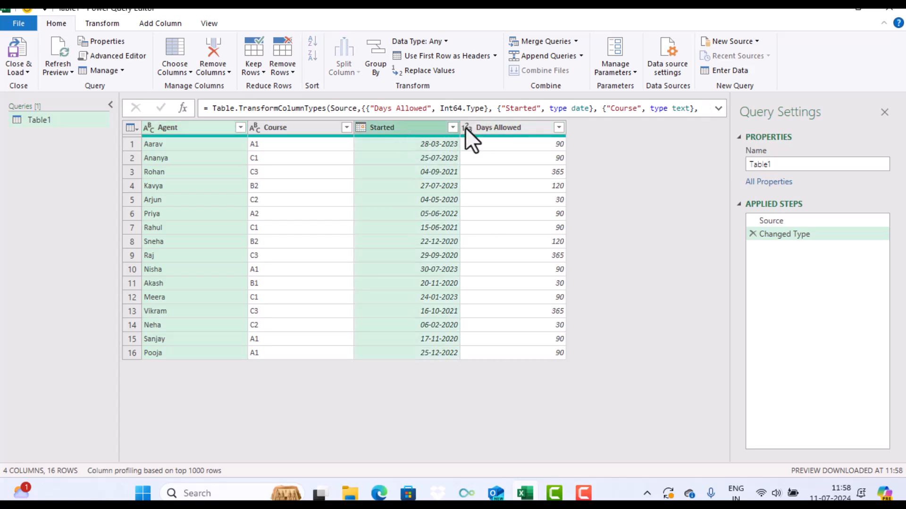
ctrl+click(490, 125)
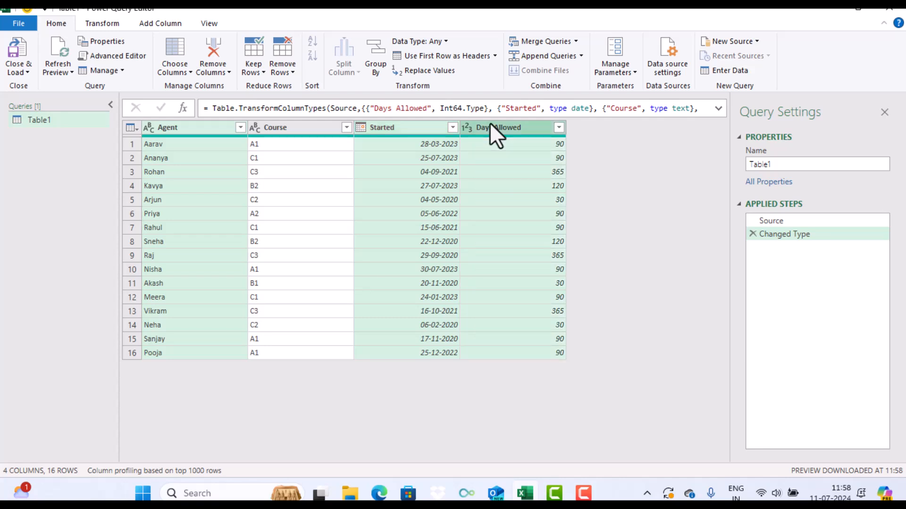
Start a new custom column and name it Deadline
click(162, 25)
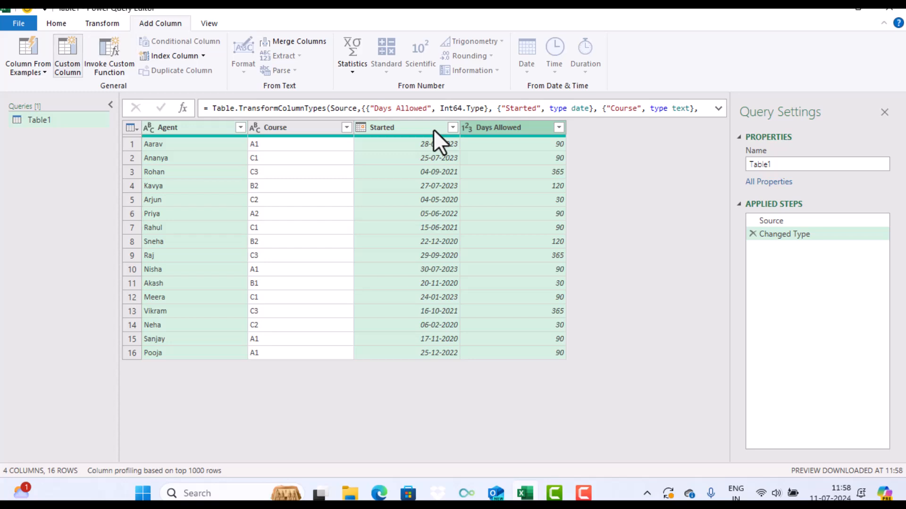
click(68, 56)
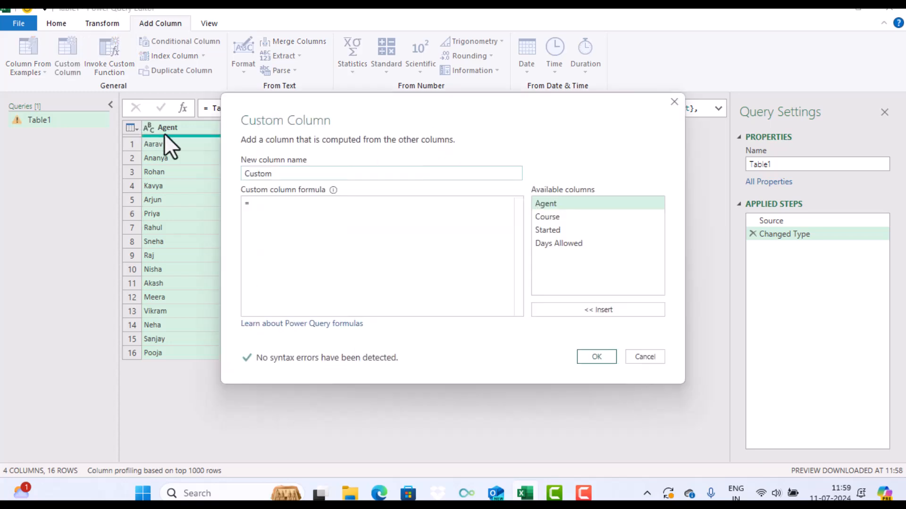
double_click(271, 175)
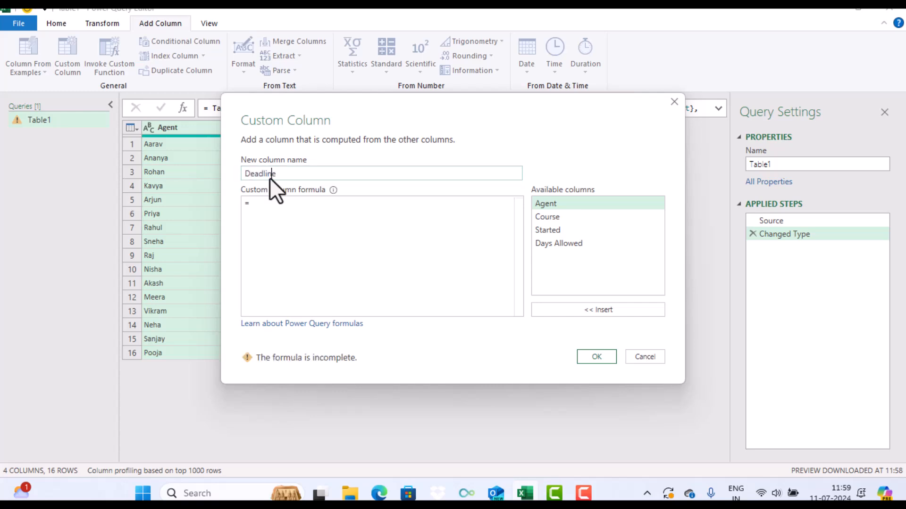
Give the Deadline column the formula Date.AddDays([Started],[Days Allowed]) and create it
click(265, 211)
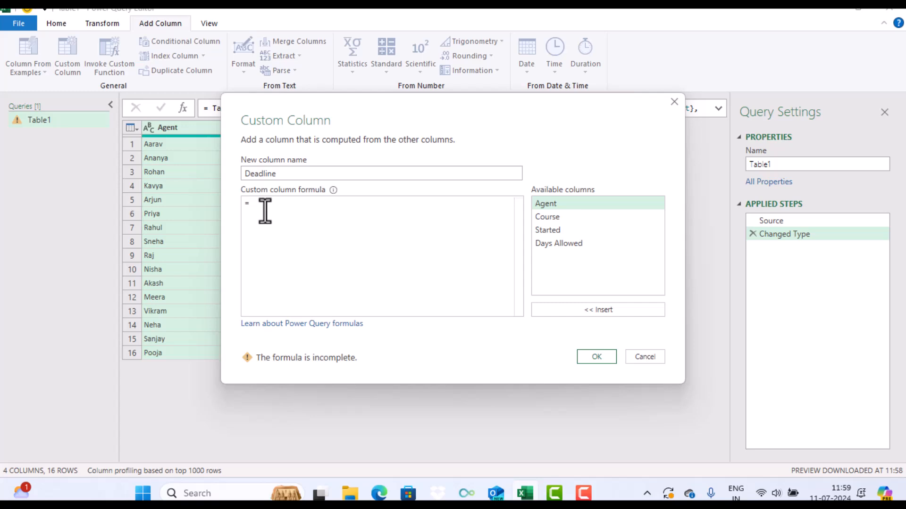
text(add)
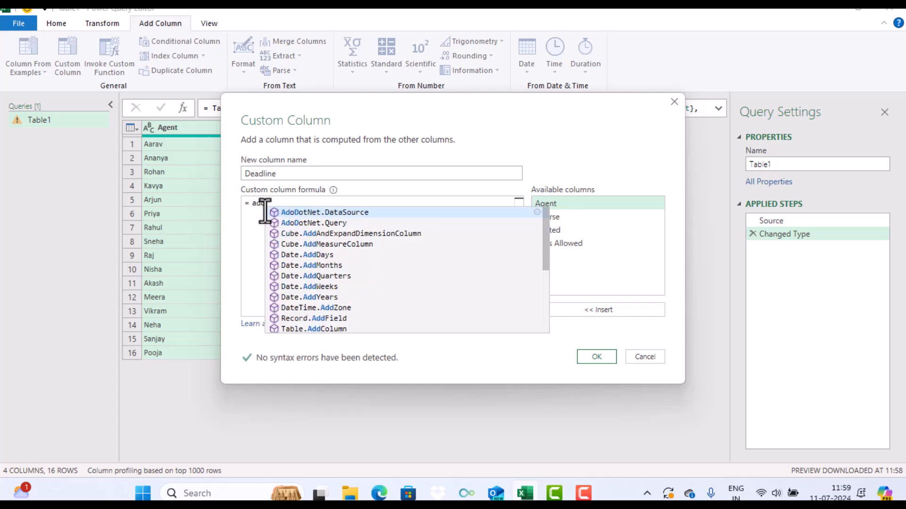
text(days)
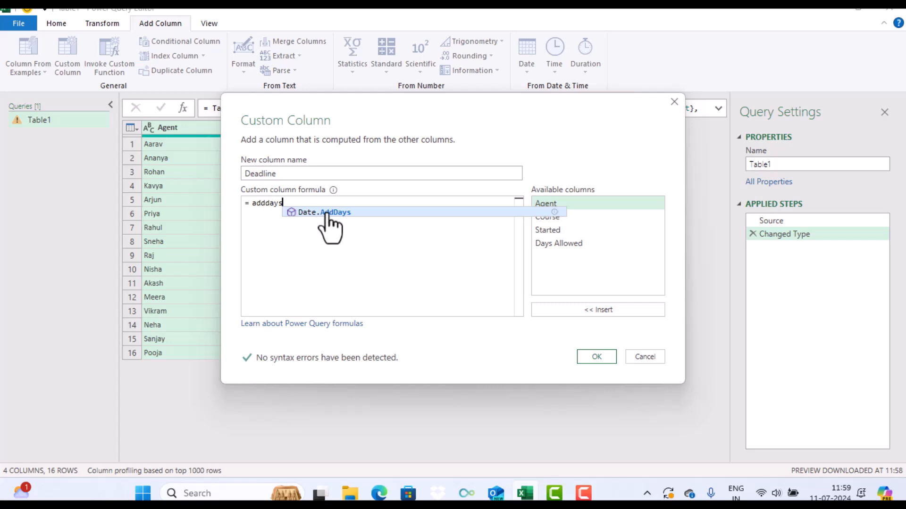
click(325, 213)
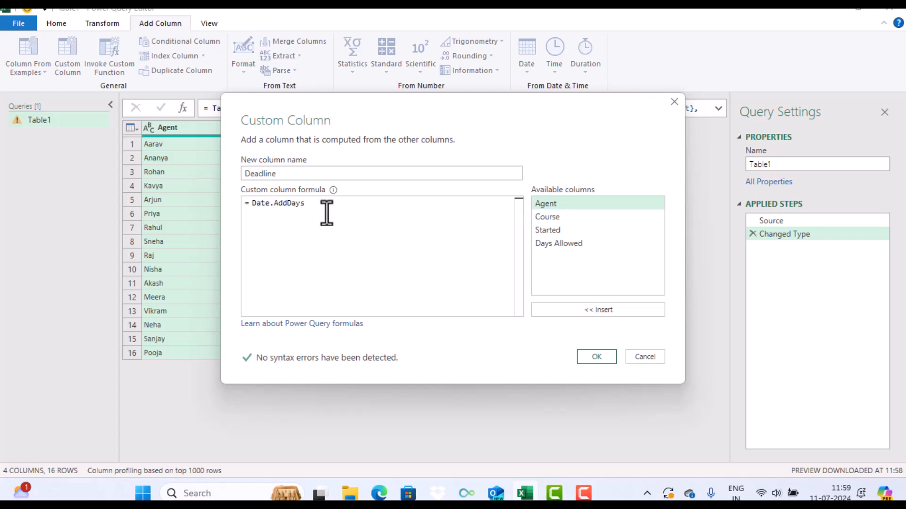
text(()
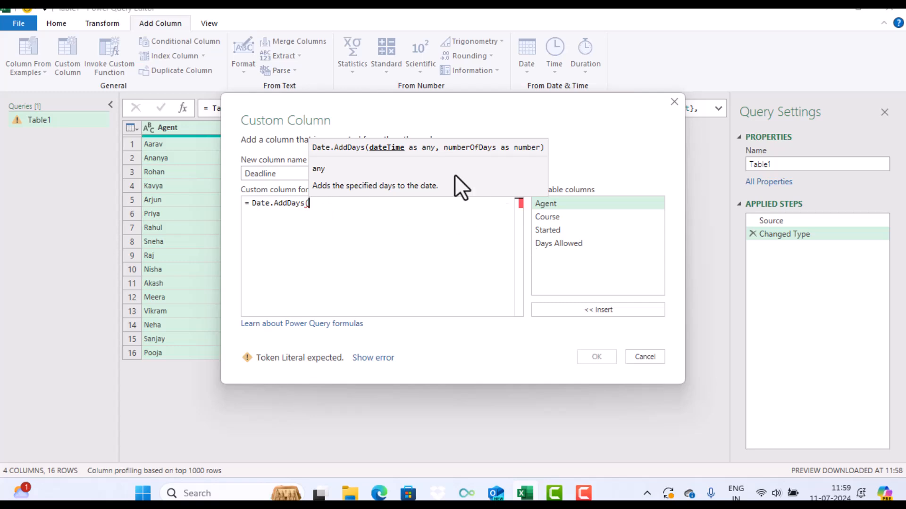
double_click(551, 232)
text(,)
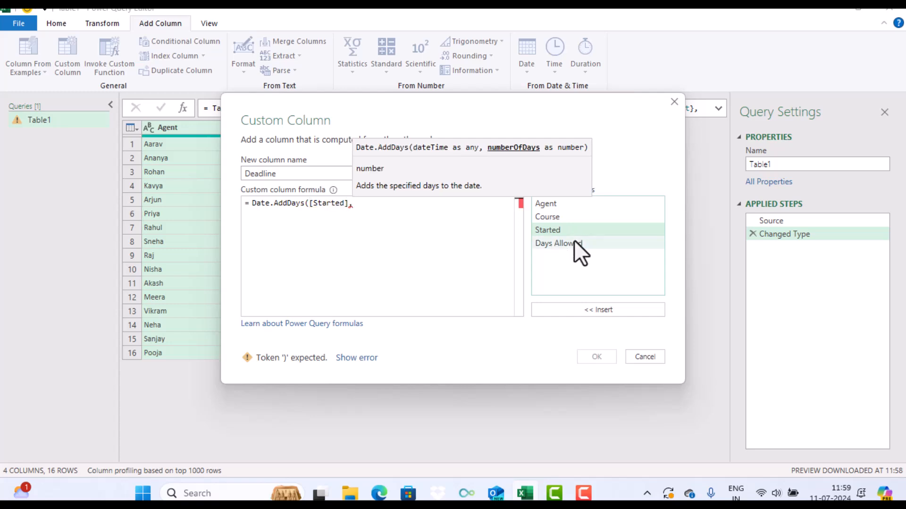
double_click(574, 241)
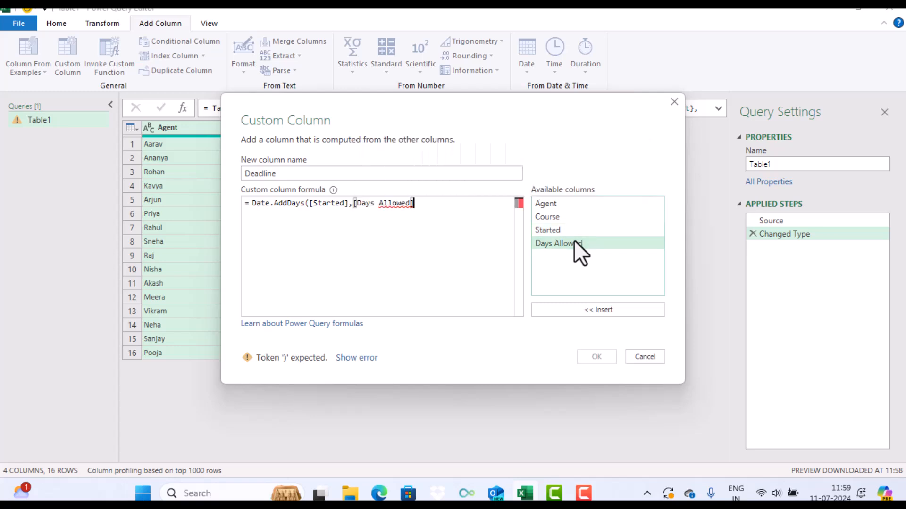
text())
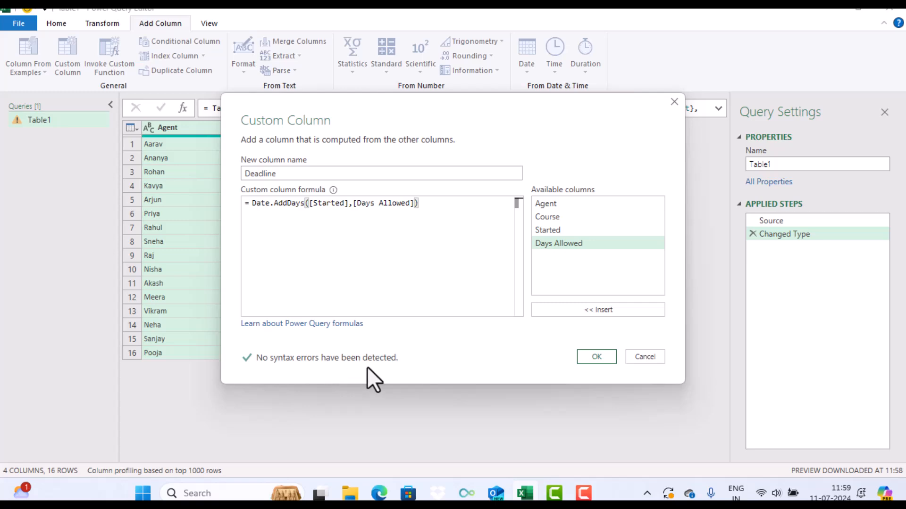
click(597, 359)
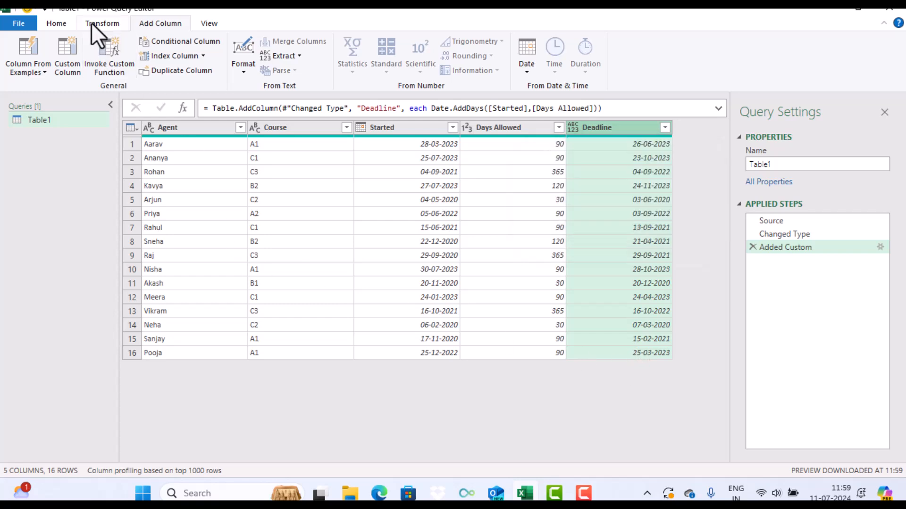
Close and load the query into a new worksheet and dismiss the table style tip
click(51, 27)
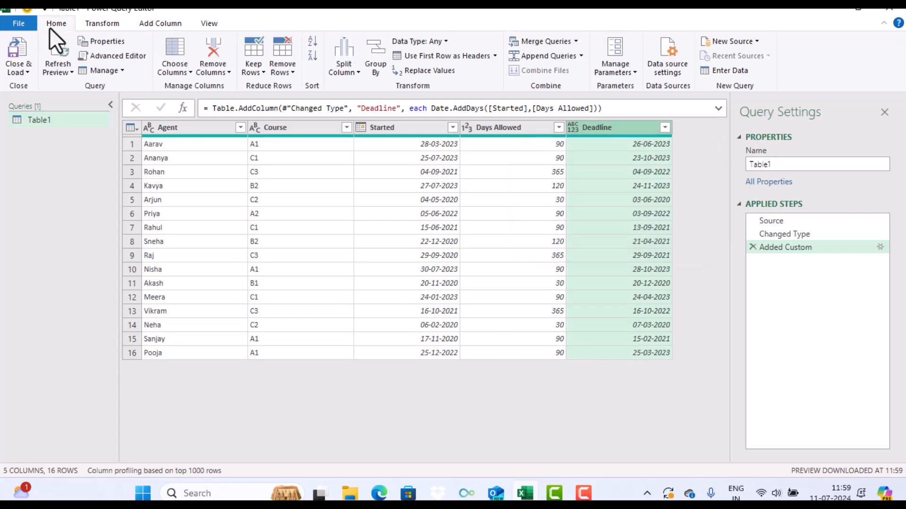
click(18, 51)
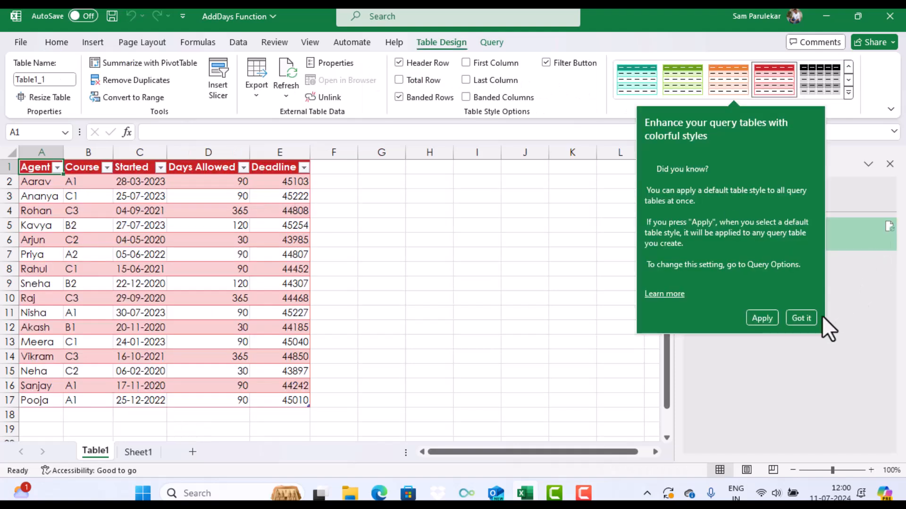
click(813, 317)
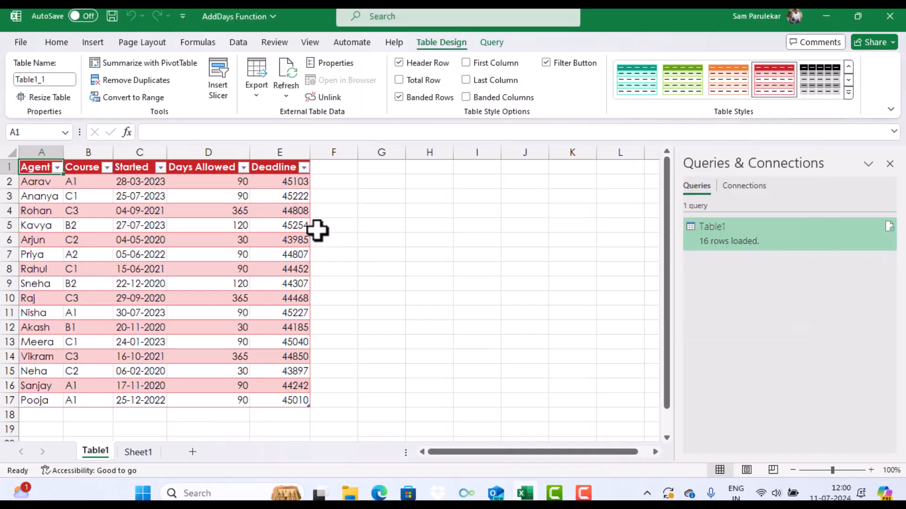
Format the whole Deadline column in the loaded table as Short Date and deselect it
click(288, 152)
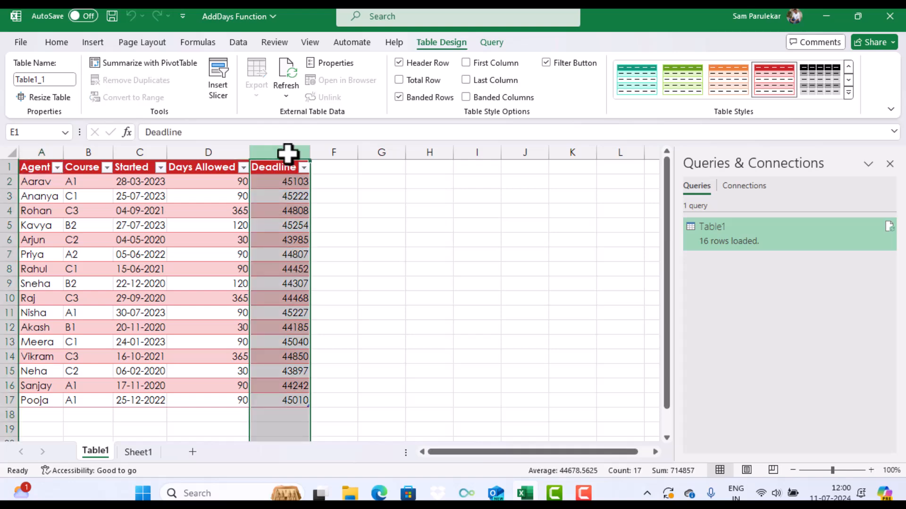
click(57, 42)
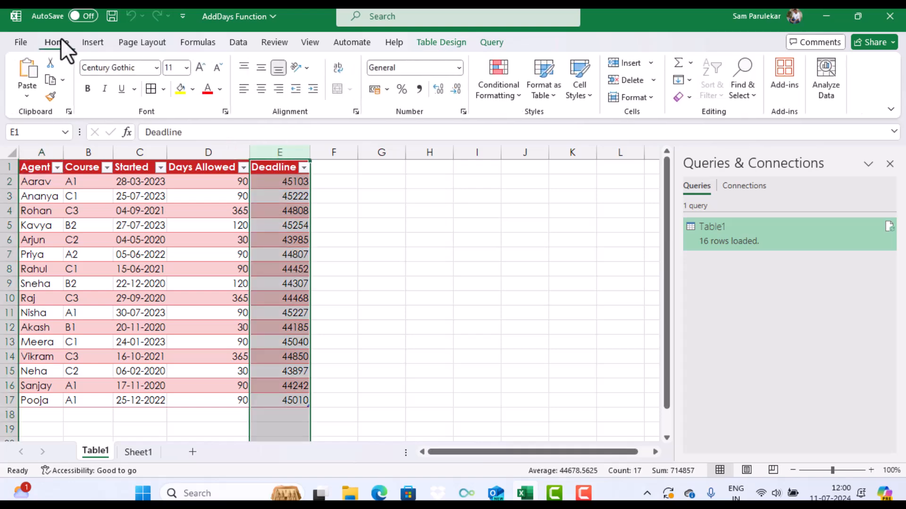
click(458, 69)
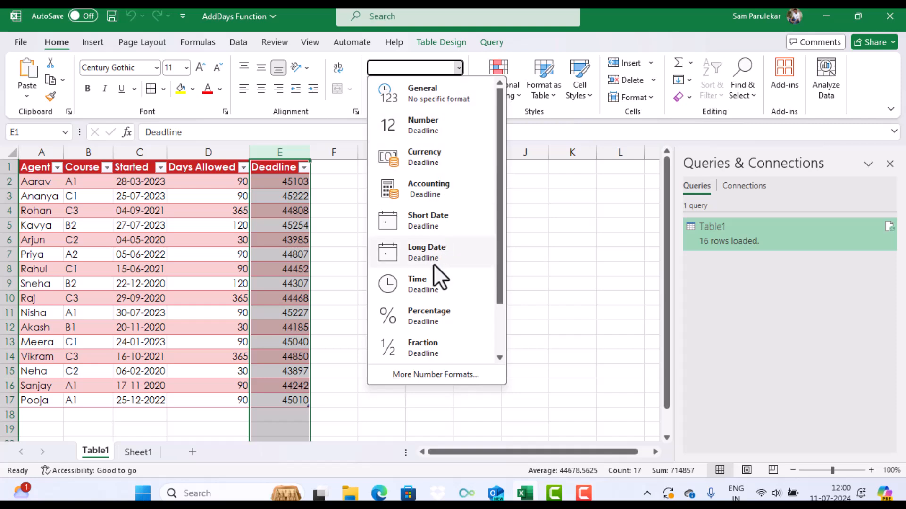
click(431, 221)
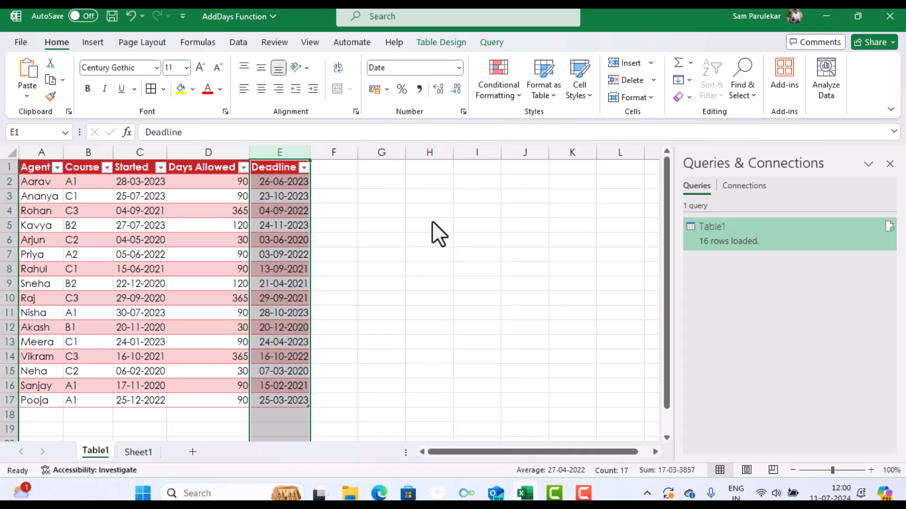
click(351, 212)
click(152, 416)
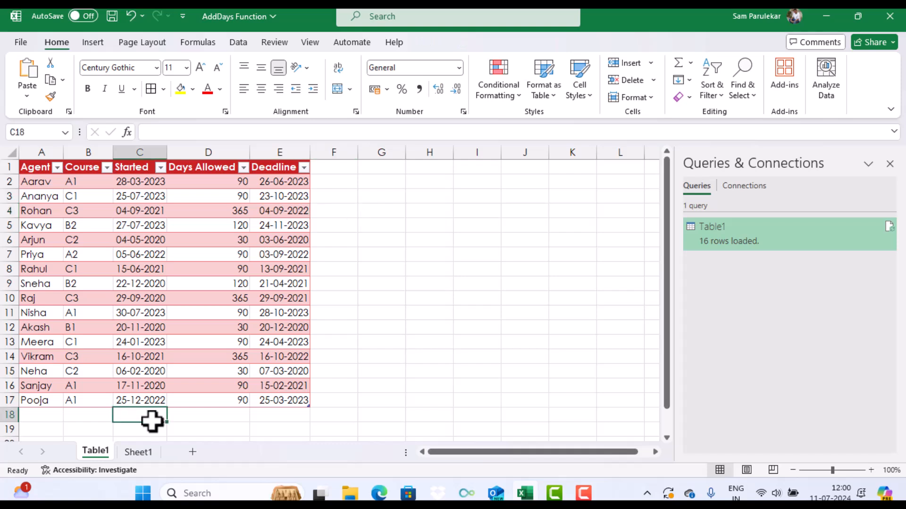